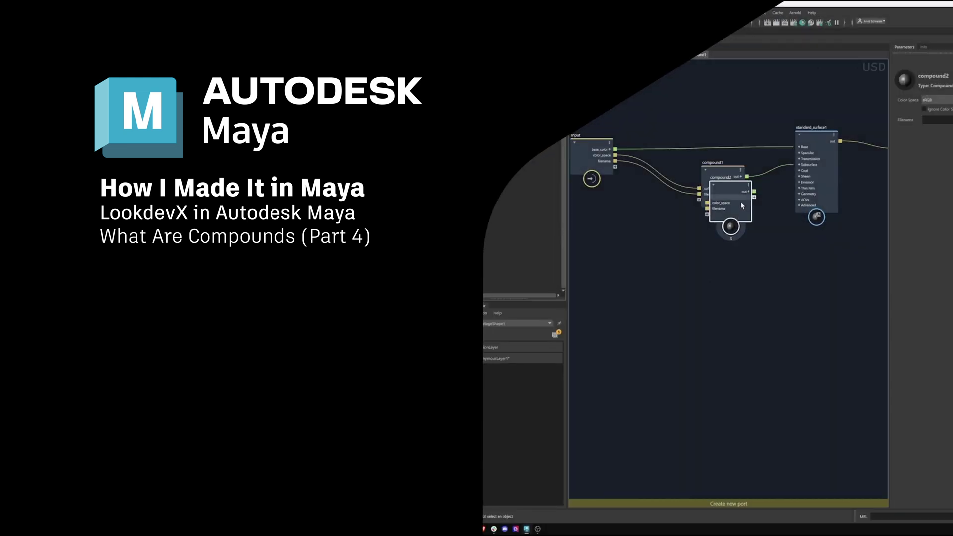
drag(739, 190, 793, 193)
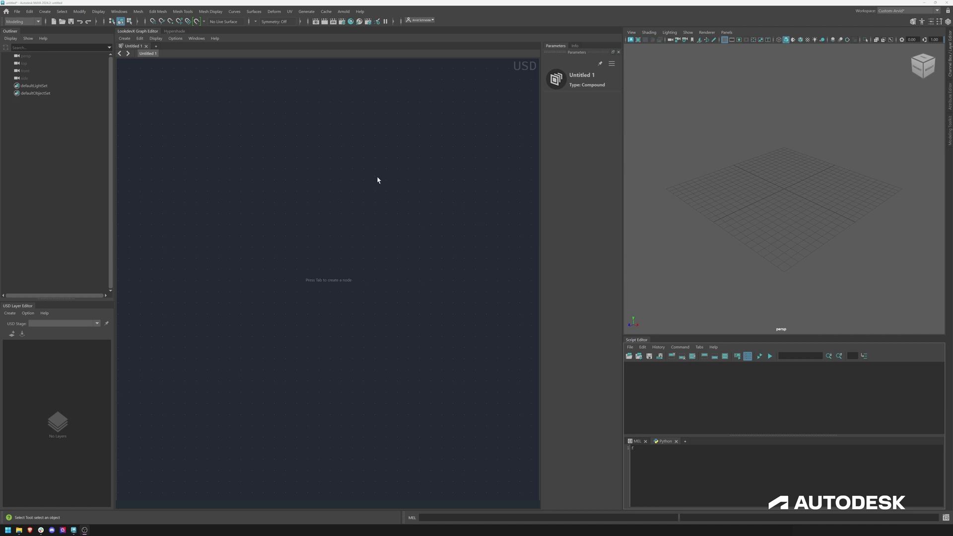
Step: Create an Arnold Standard Surface shader node in the empty LookdevX graph
key(Tab)
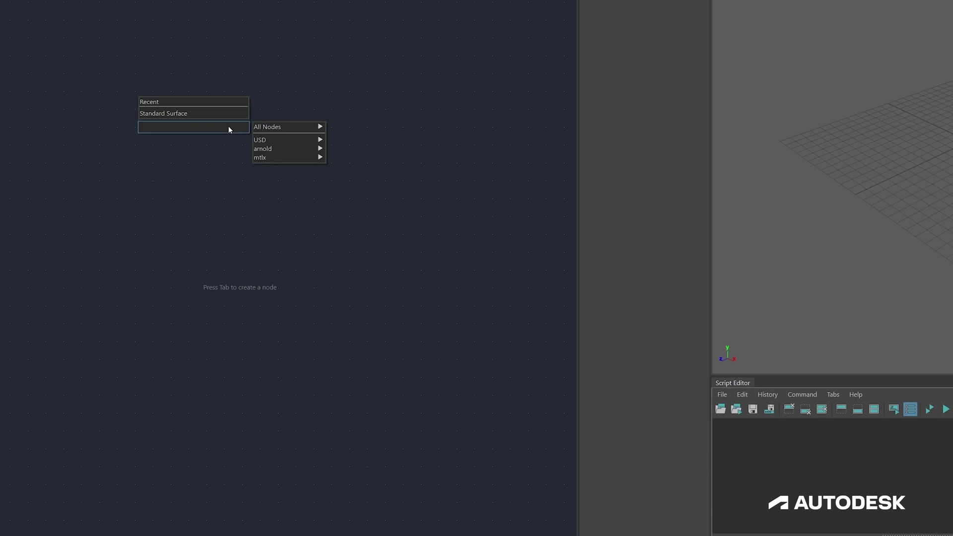
mouse_move(306, 149)
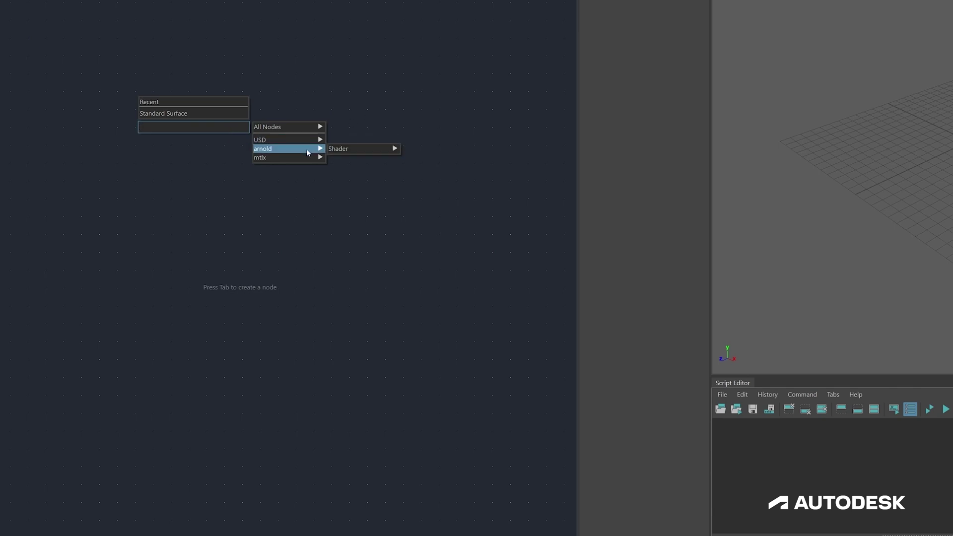
mouse_move(365, 148)
mouse_move(431, 149)
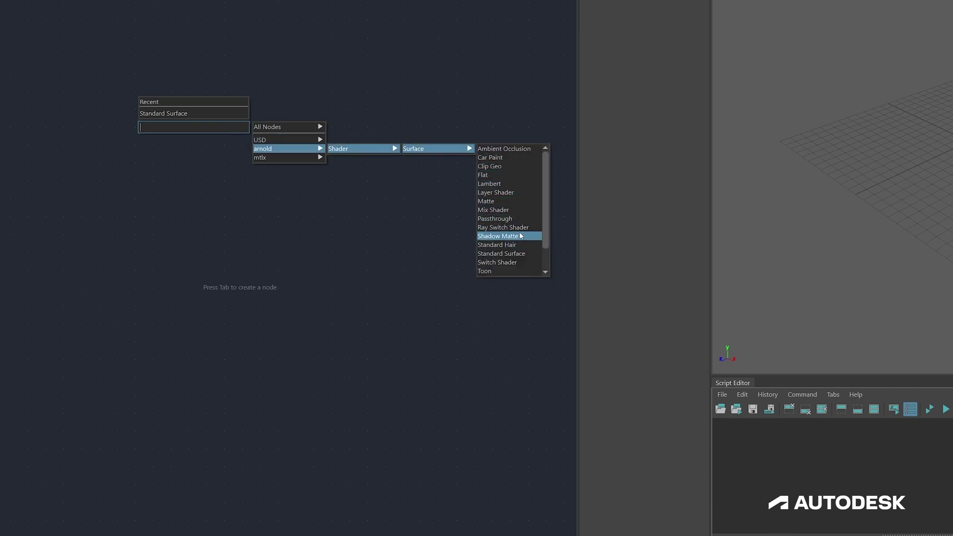
click(514, 253)
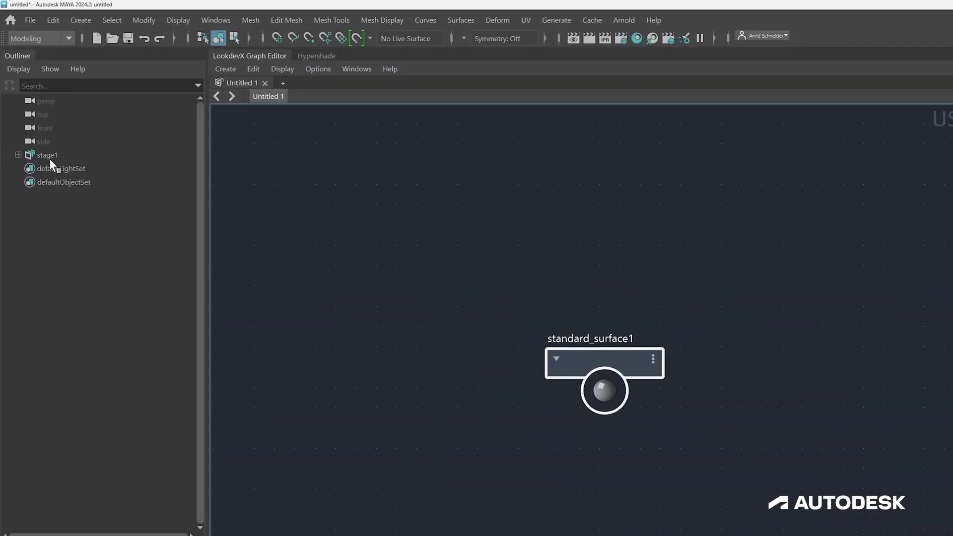
Step: Expand stage1 and stageShape1 in the scene hierarchy and select the mtl scope
click(9, 85)
click(20, 170)
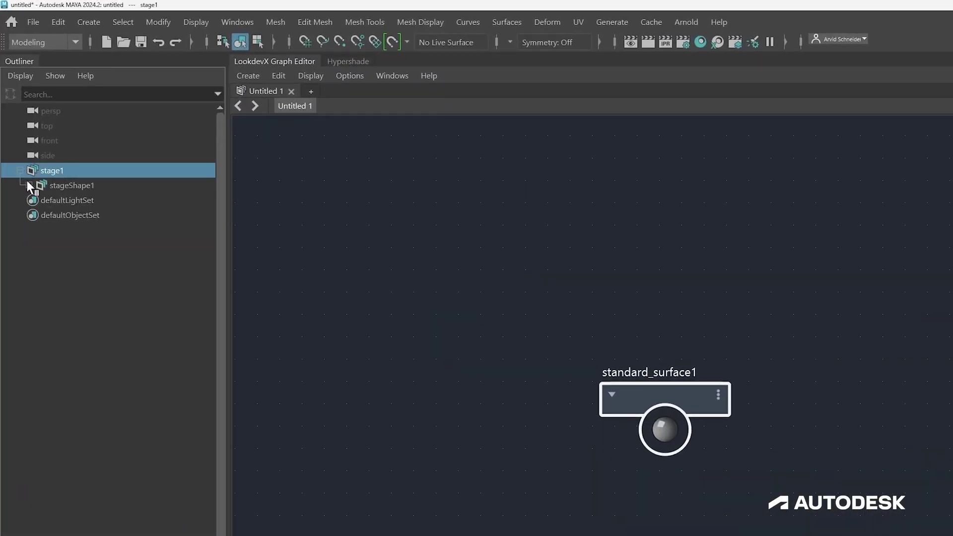
click(28, 186)
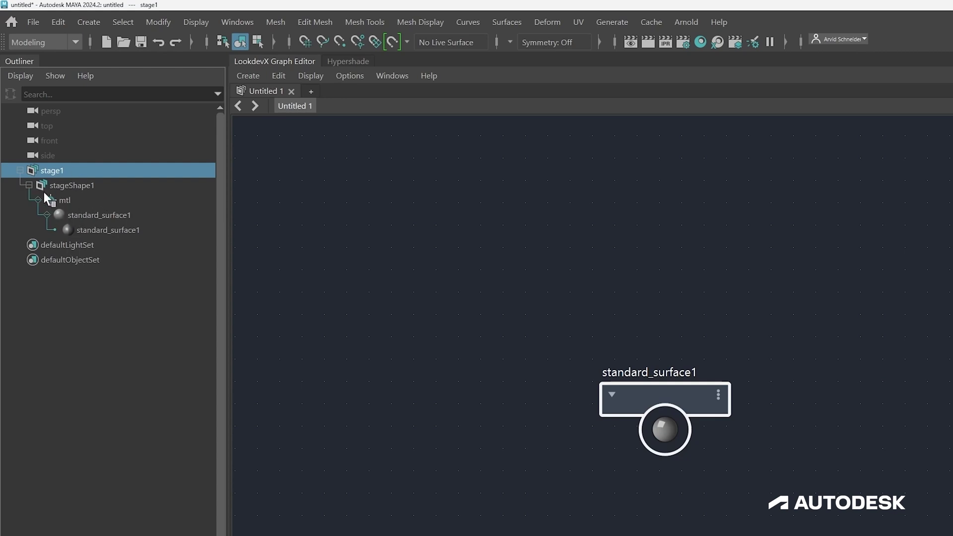
click(61, 202)
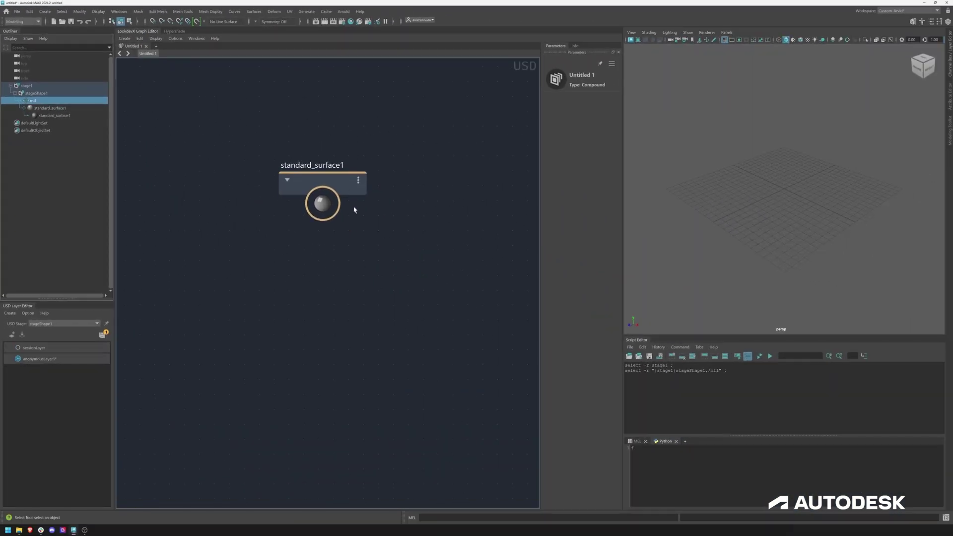
Step: Rename the standard_surface1 material node in the graph to materialContainer
click(668, 394)
click(303, 189)
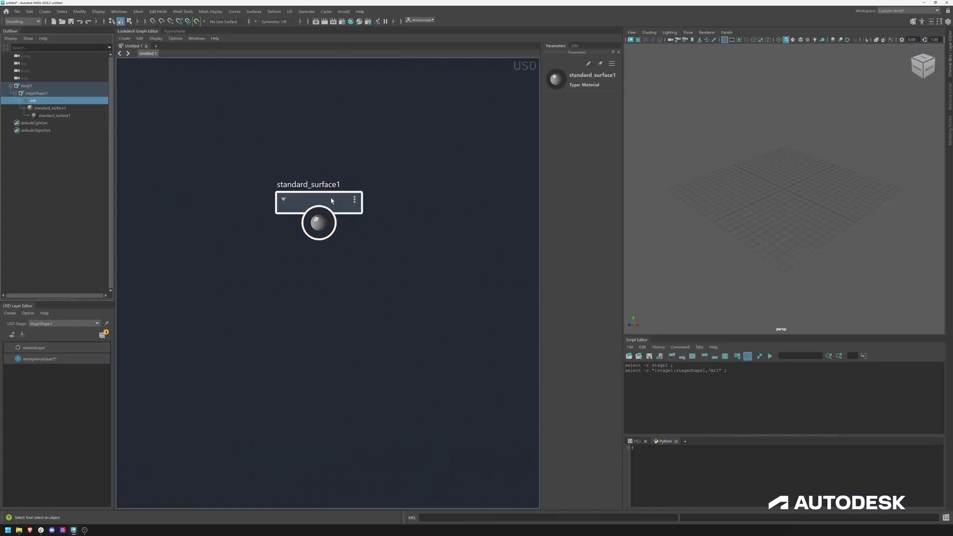
double_click(302, 185)
text(materail)
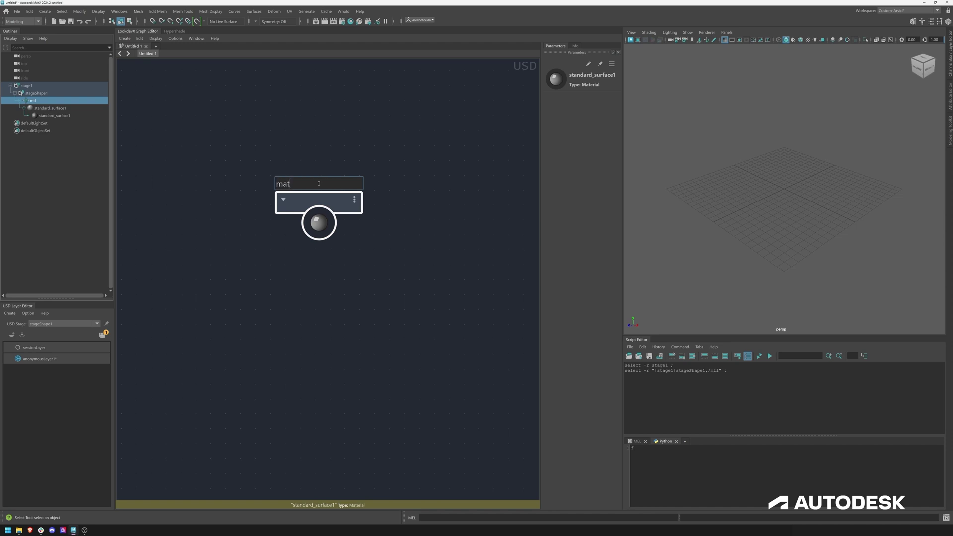
key(BackSpace)
key(BackSpace)
text(ialContainer)
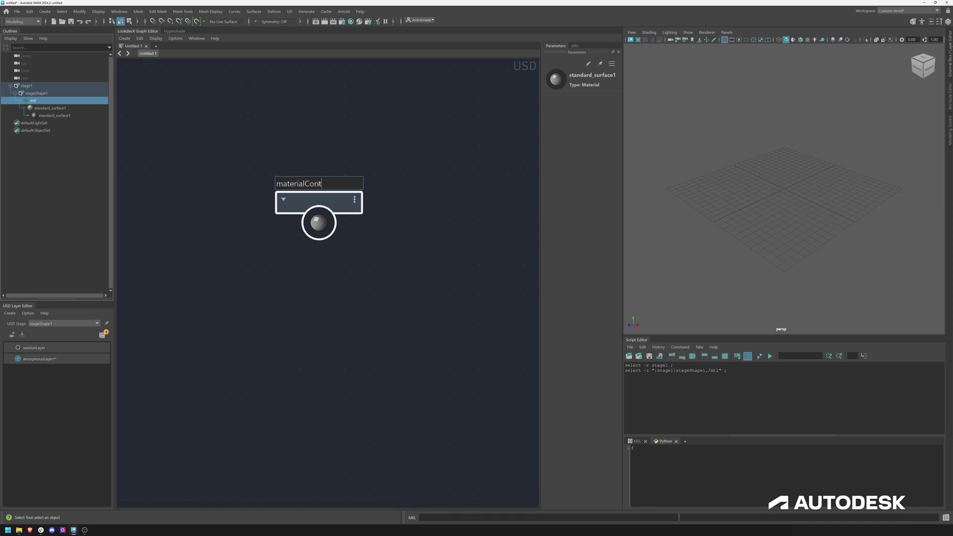
key(Return)
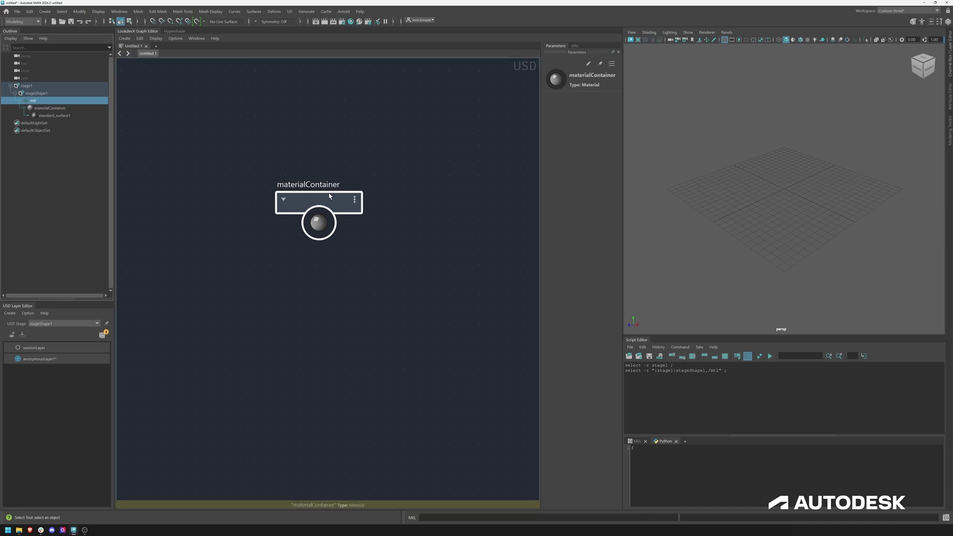
Step: Enter materialContainer, expand the shader's Base inputs and expose base_color by connecting it to the Input node
double_click(345, 201)
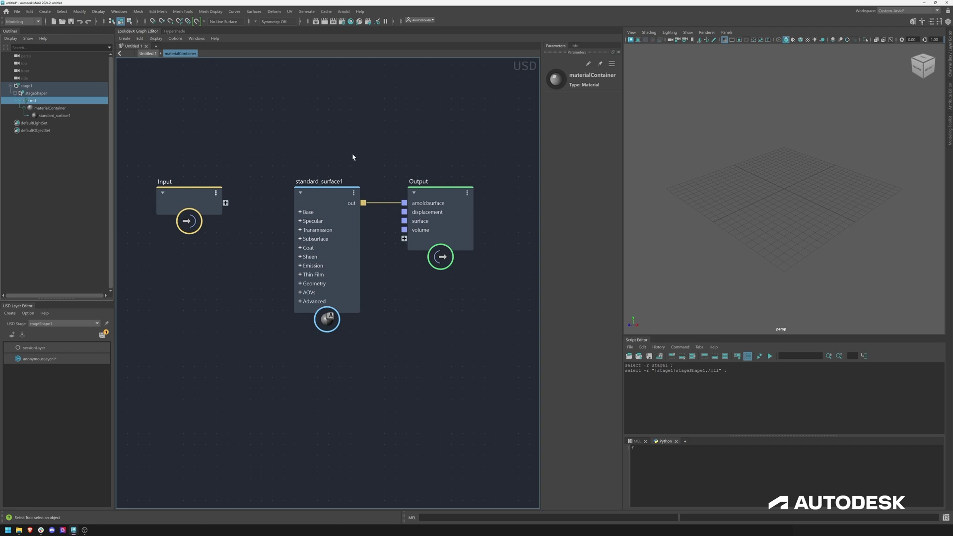
alt+middle_drag(340, 160, 354, 149)
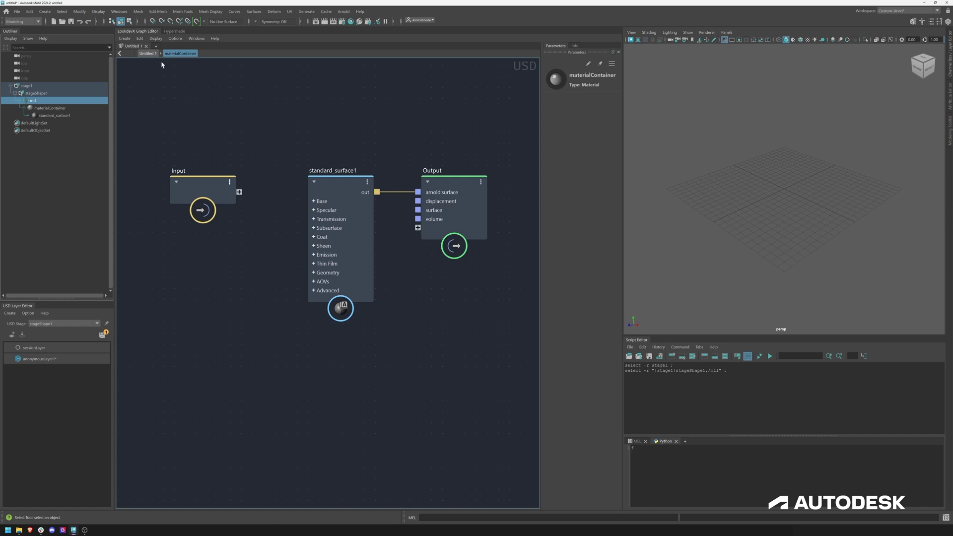
click(320, 201)
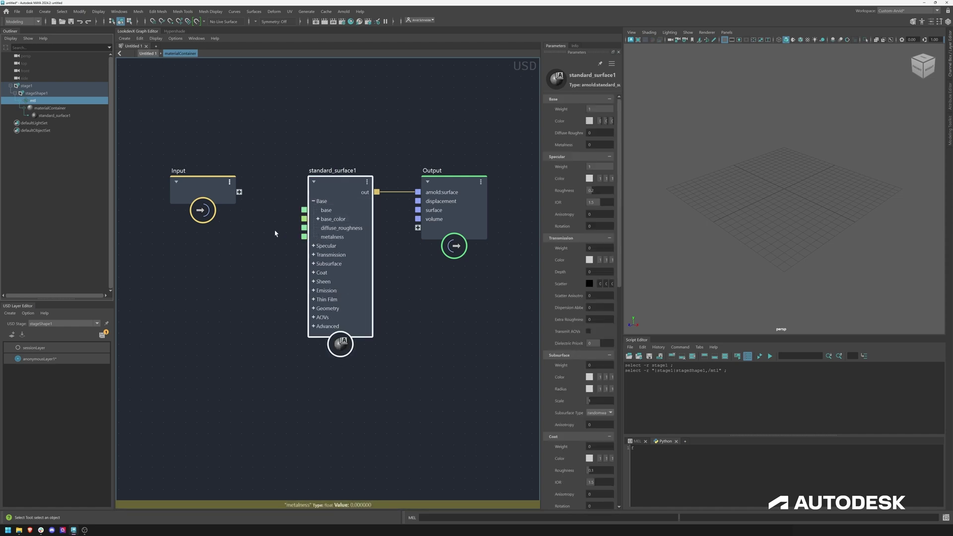
drag(304, 219, 205, 203)
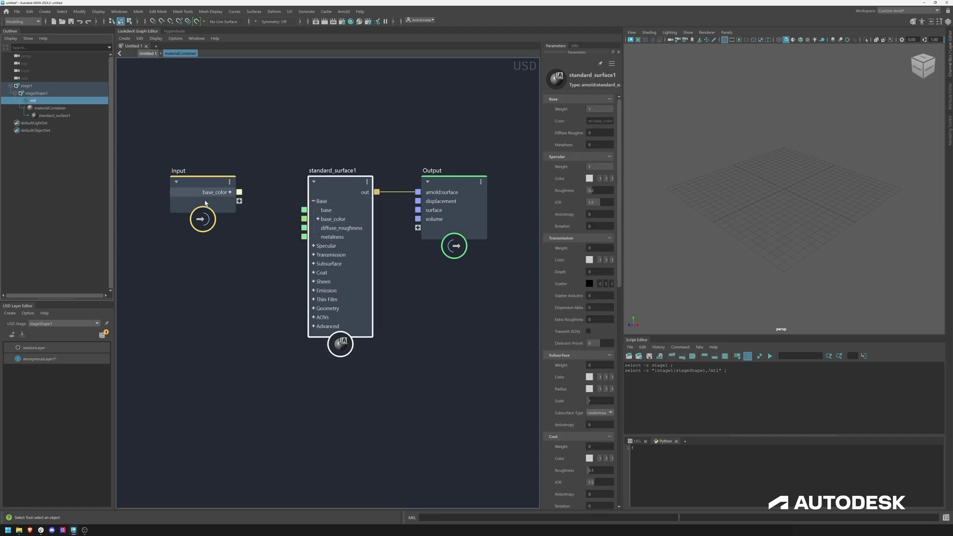
Step: Return to the top level of the graph, widen the parameter area and lower materialContainer's Base Color red value to about 0.3
click(148, 53)
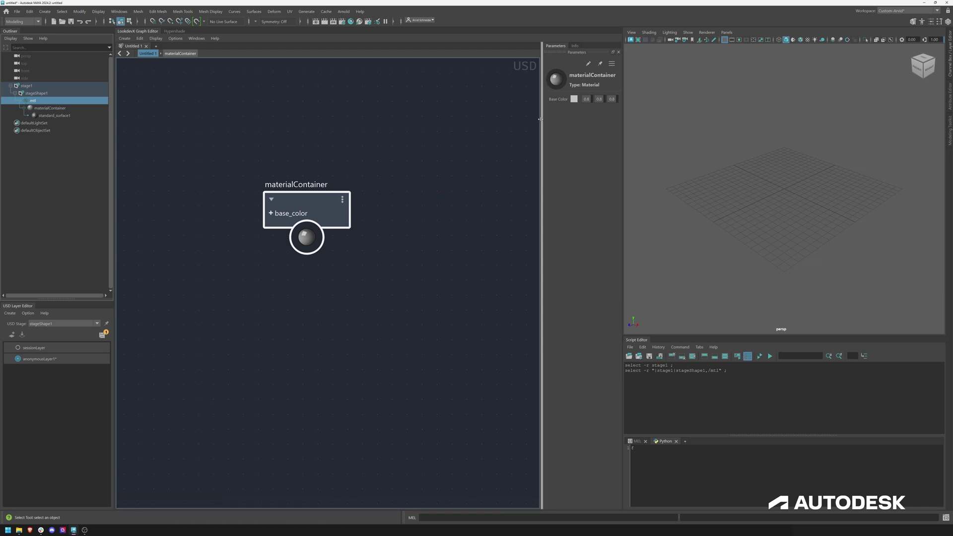
drag(541, 123, 438, 122)
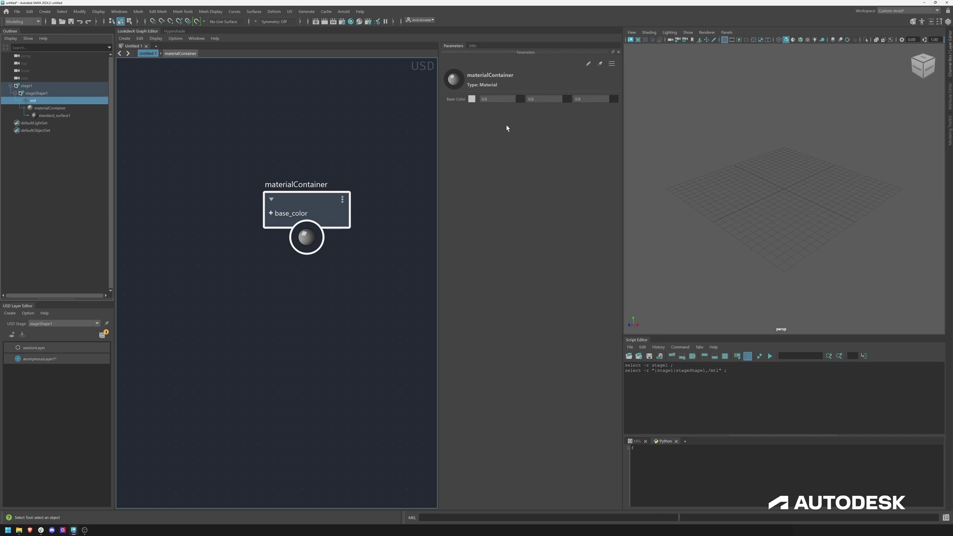
drag(495, 101, 486, 101)
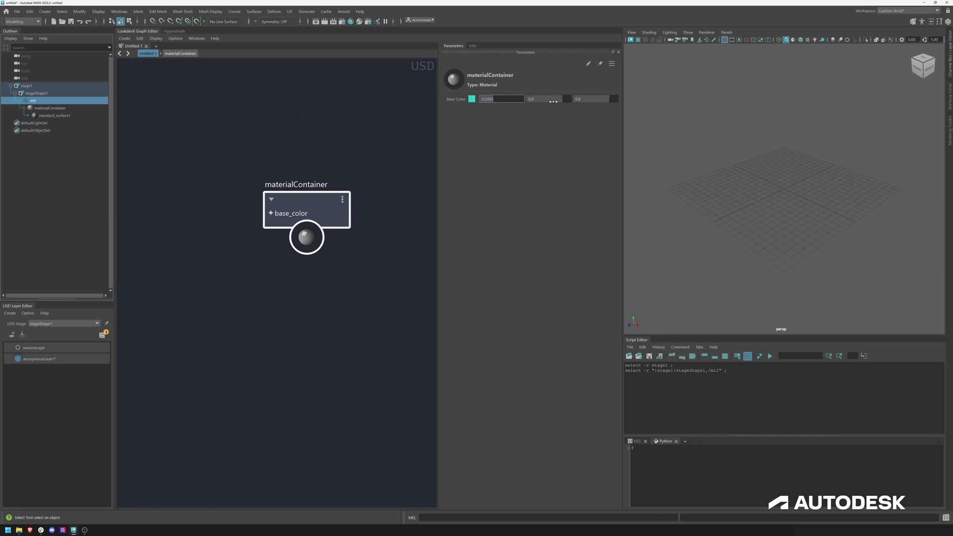
Step: Go back inside materialContainer and slightly reposition the Output and standard_surface1 nodes
double_click(264, 185)
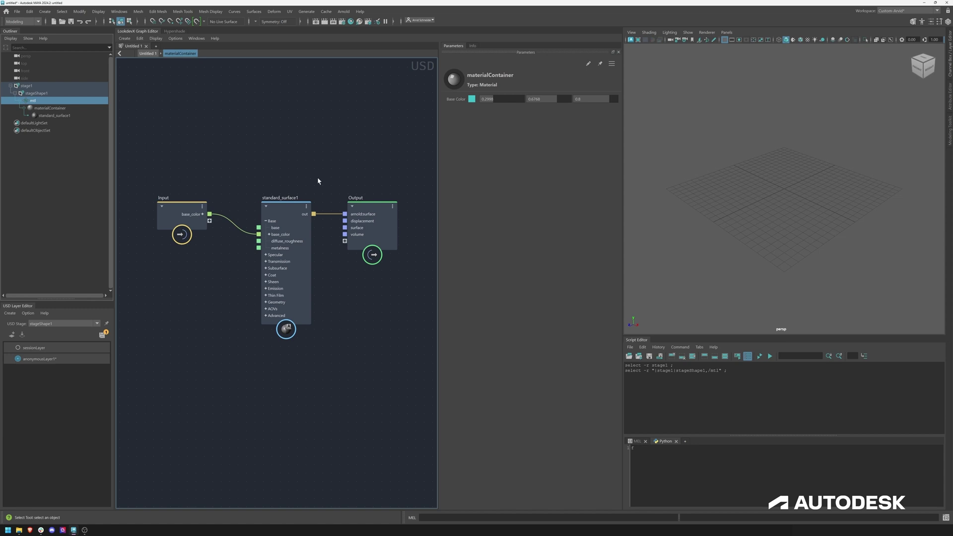
alt+middle_drag(398, 216, 363, 184)
drag(363, 184, 380, 172)
scroll(345, 224, up, 2)
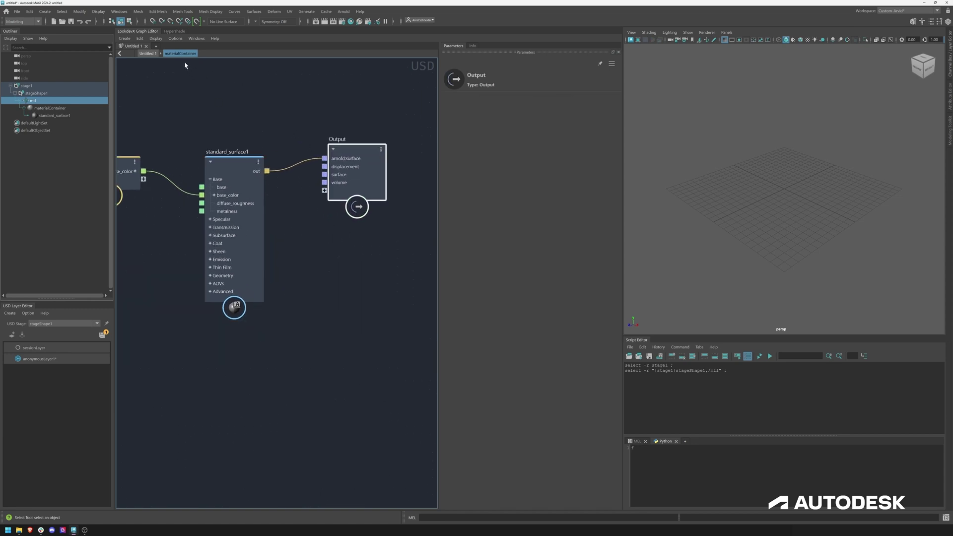
click(375, 207)
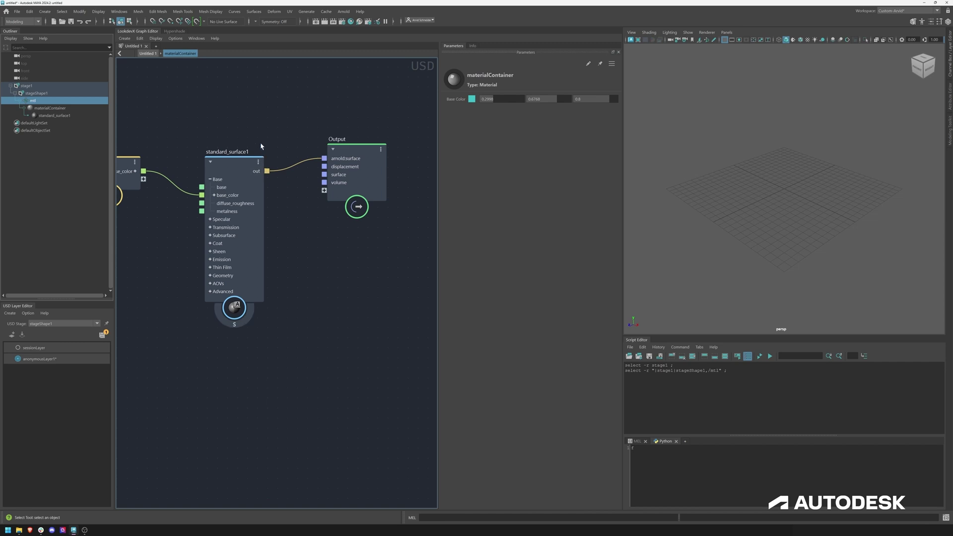
drag(227, 163, 225, 169)
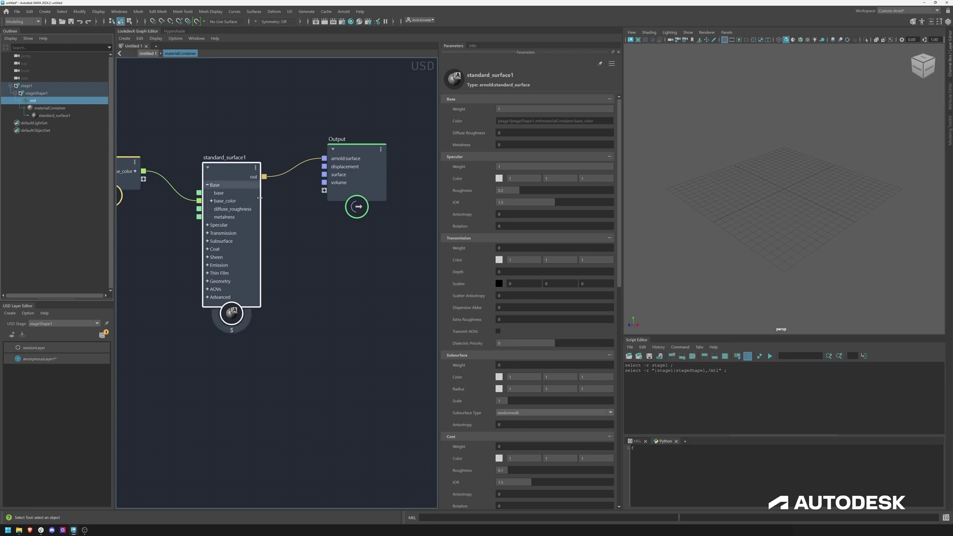
scroll(355, 166, down, 1)
alt+middle_drag(354, 166, 397, 163)
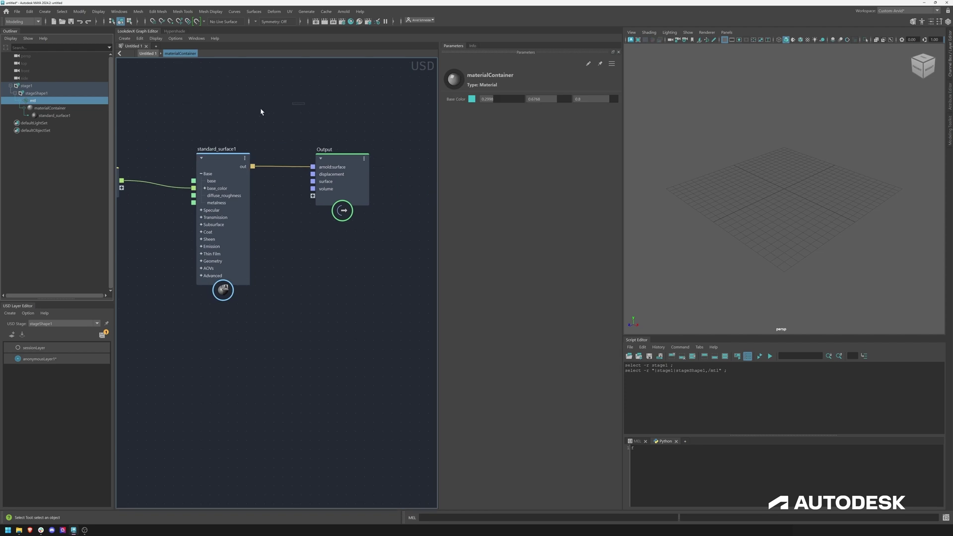
alt+middle_drag(239, 120, 310, 110)
click(310, 140)
click(325, 134)
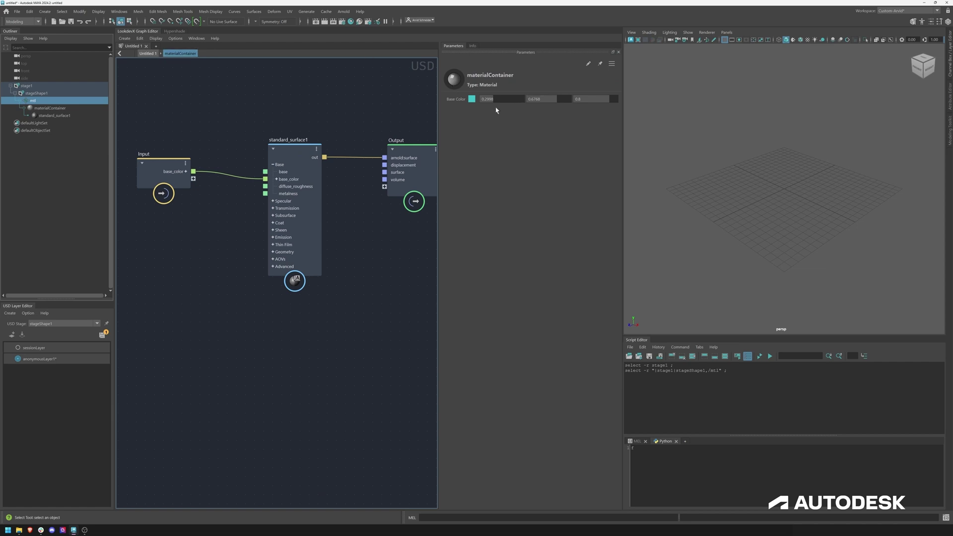
Step: Expand the Subsurface inputs of standard_surface1 and add an Arnold image node inside materialContainer
click(270, 229)
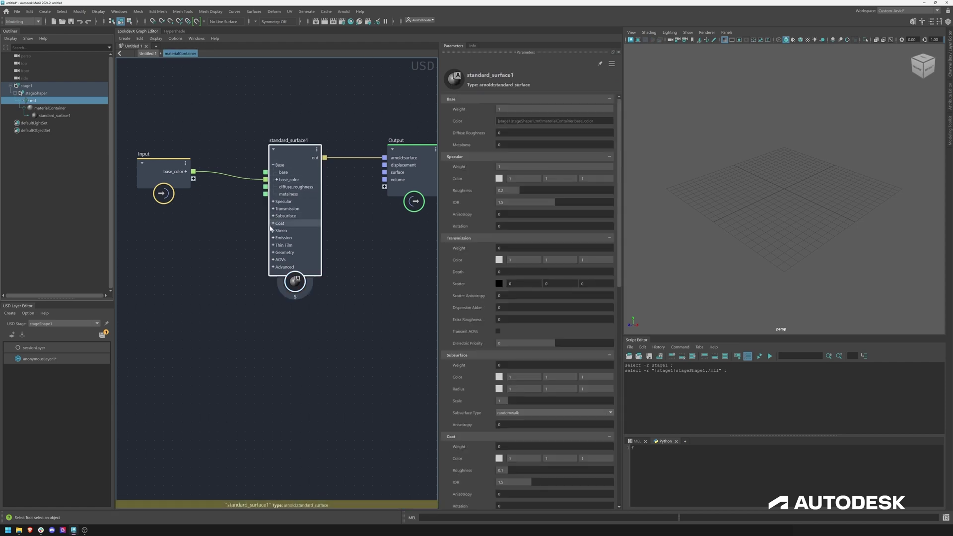
click(273, 216)
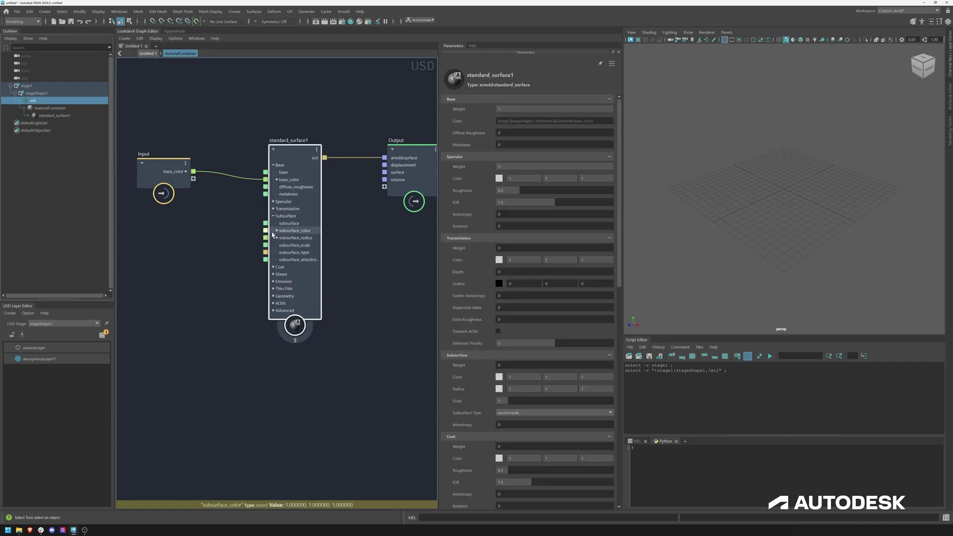
click(235, 217)
key(Tab)
text(imag)
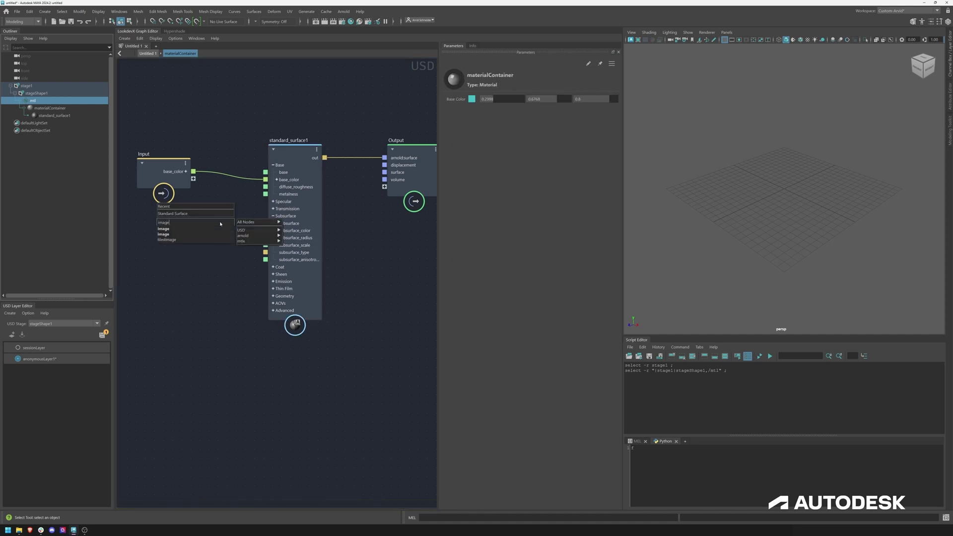
key(Return)
Step: Move the Input node aside and connect the image node's output to subsurface_color on standard_surface1
alt+middle_drag(199, 212, 238, 209)
drag(165, 185, 131, 182)
drag(223, 244, 272, 237)
click(271, 236)
alt+middle_drag(213, 195, 245, 194)
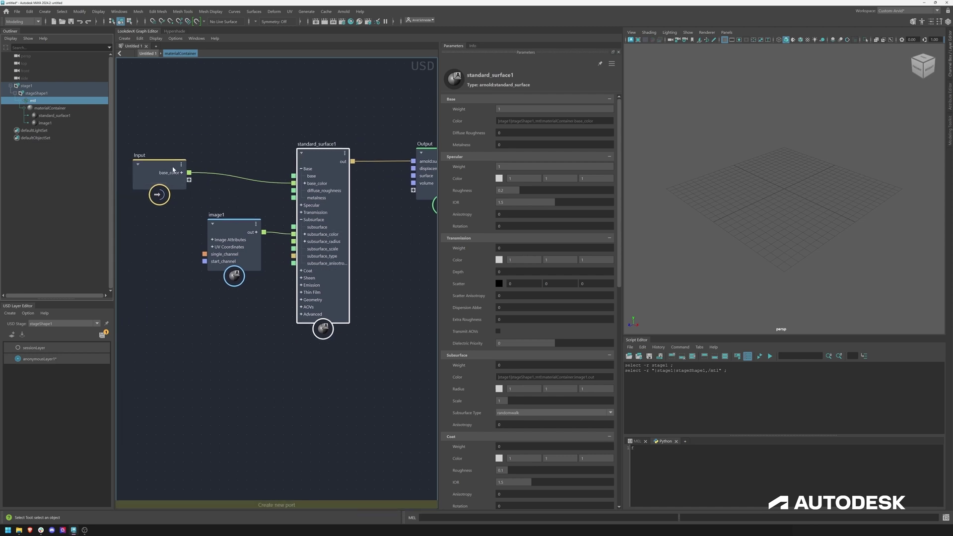
Step: Expand image1's Image Attributes and expose filename and color_space by connecting them to the Input node
drag(173, 168, 149, 169)
alt+middle_drag(195, 193, 236, 196)
click(252, 242)
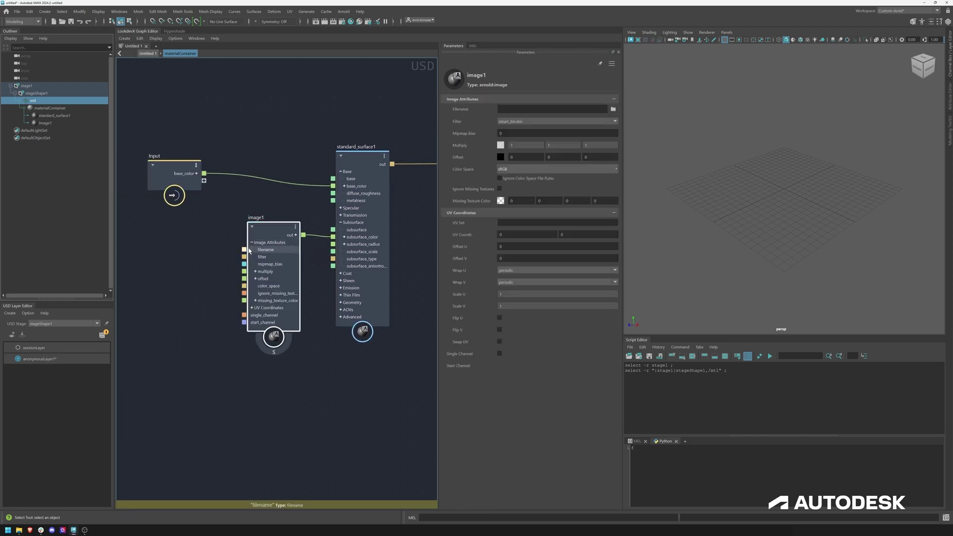
drag(243, 250, 149, 169)
click(169, 166)
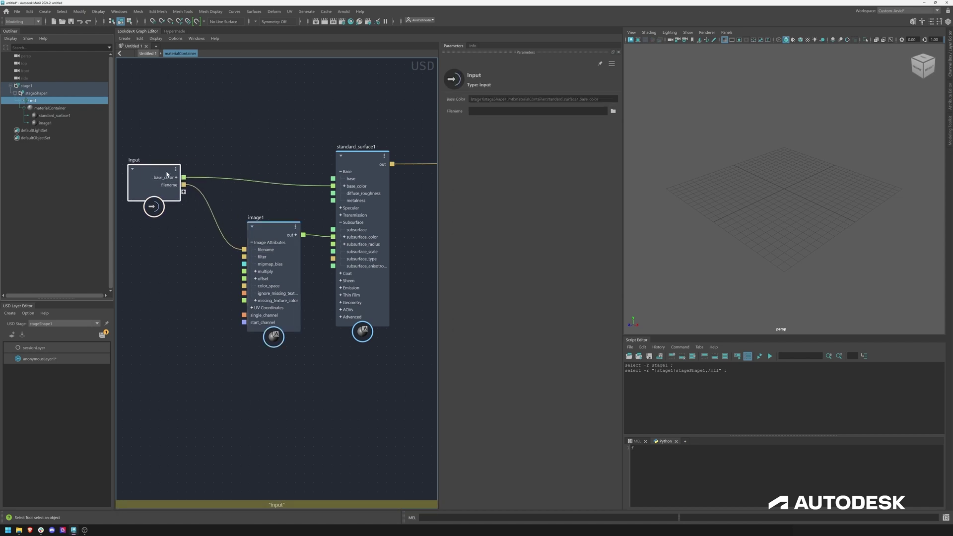
drag(243, 285, 183, 195)
click(181, 255)
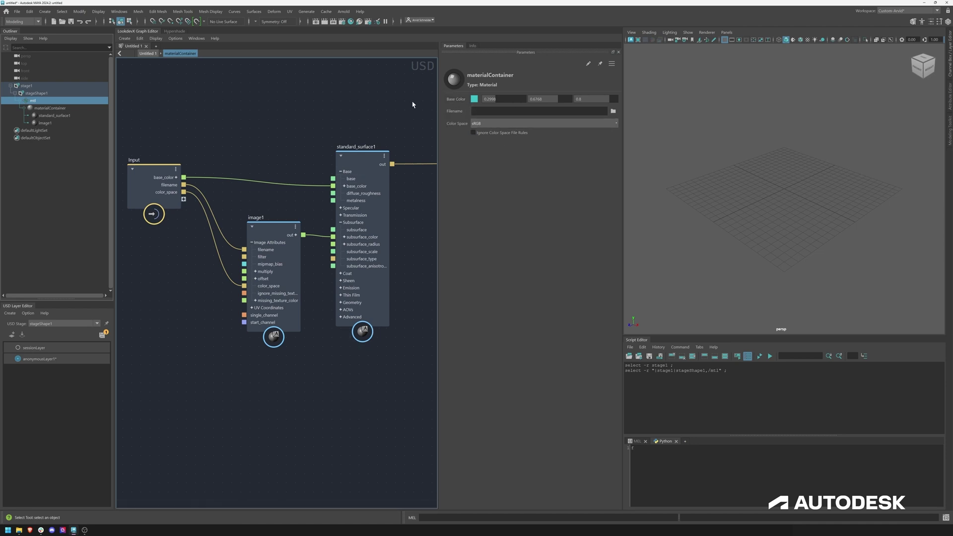
Step: Group the standard_surface1 and image1 nodes inside materialContainer into a compound
scroll(373, 111, down, 2)
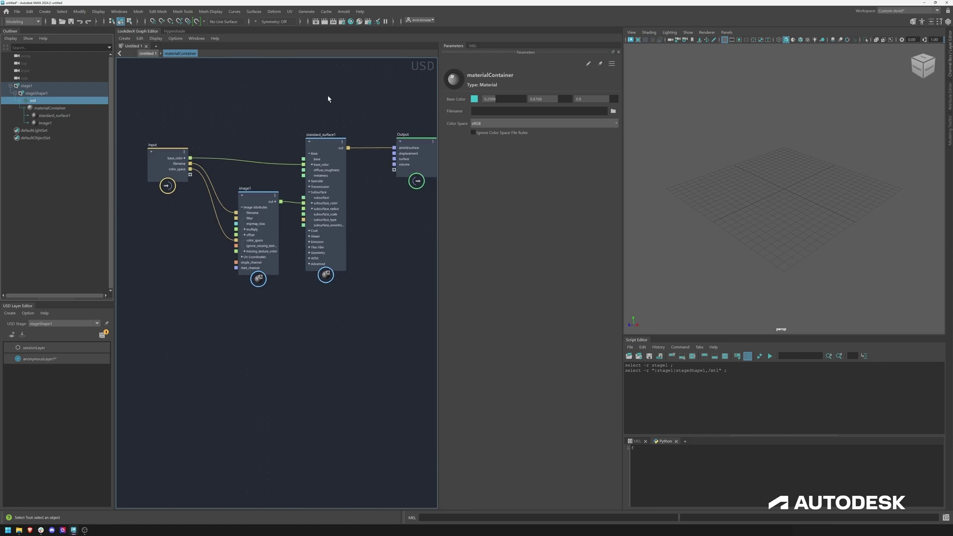
middle_drag(326, 102, 317, 91)
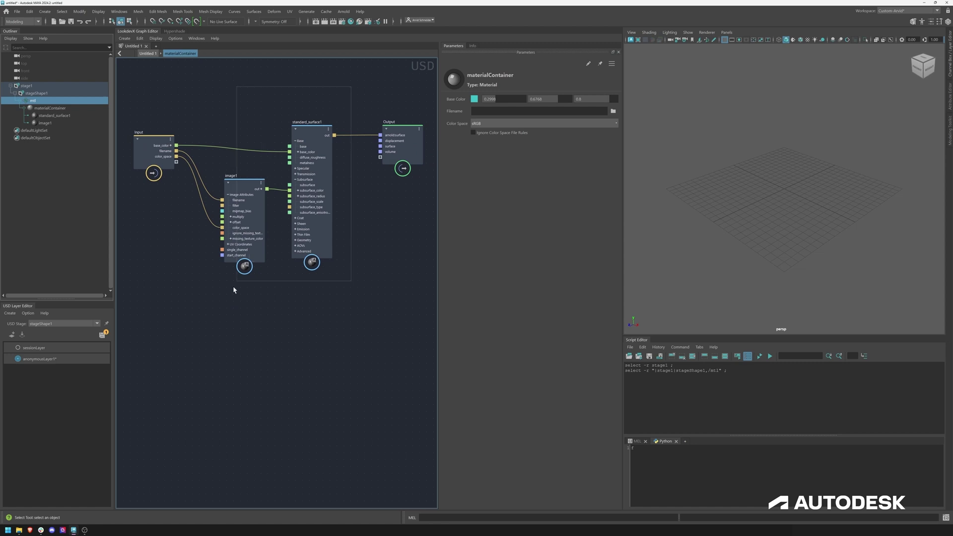
drag(234, 291, 209, 290)
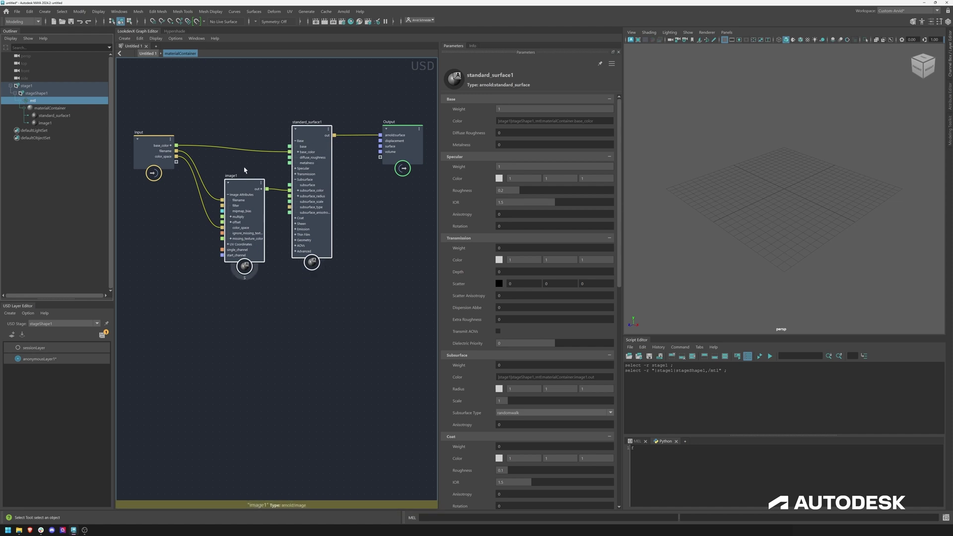
key(ctrl+g)
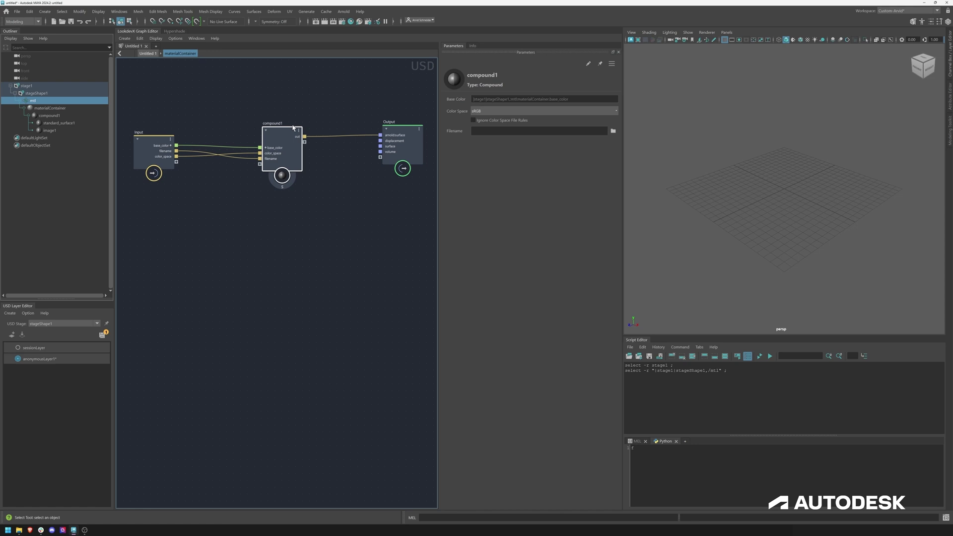
scroll(283, 206, up, 3)
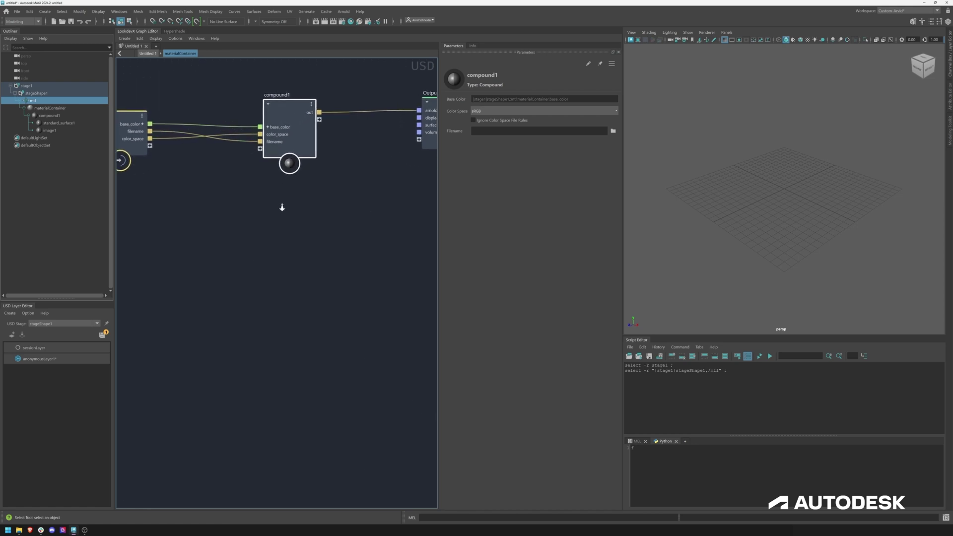
Step: Enter the new compound and spread out its Input, image1, standard_surface1 and Output nodes so they no longer overlap
double_click(297, 146)
scroll(369, 281, down, 2)
middle_drag(357, 359, 323, 240)
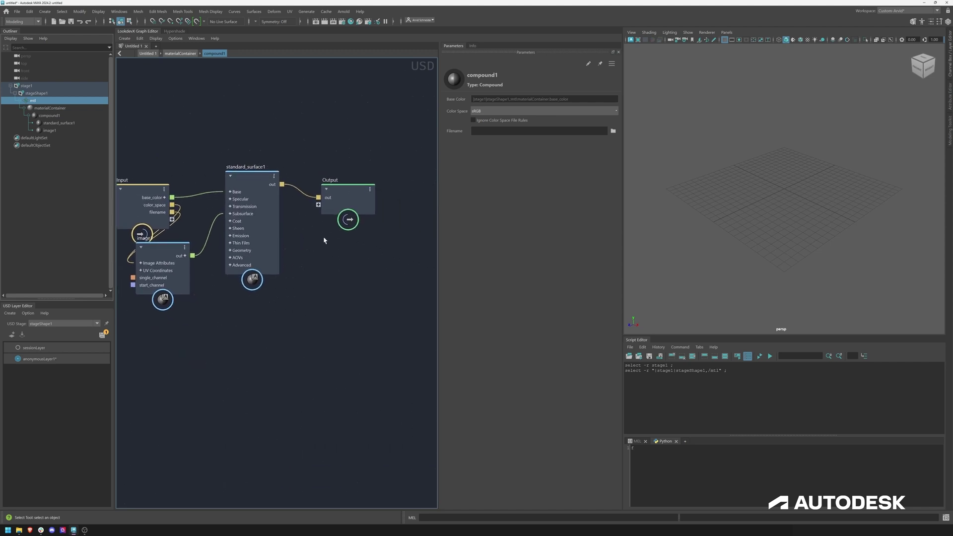
drag(343, 215, 381, 210)
middle_drag(179, 177, 300, 152)
drag(266, 168, 147, 173)
drag(290, 219, 277, 212)
middle_drag(355, 283, 282, 283)
scroll(283, 284, down, 3)
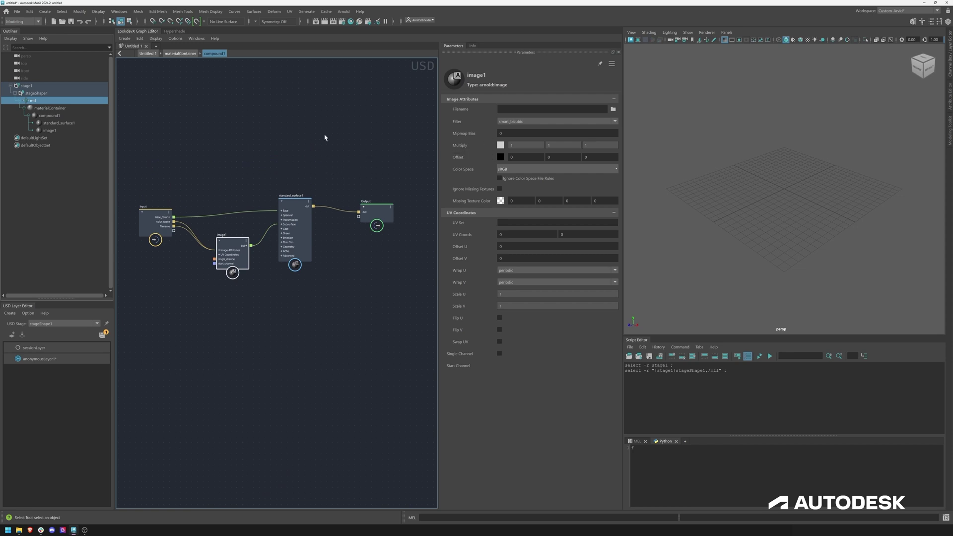
Step: Return to the materialContainer level and examine how compound1 connects to the Input node and to arnold:surface on Output
click(181, 53)
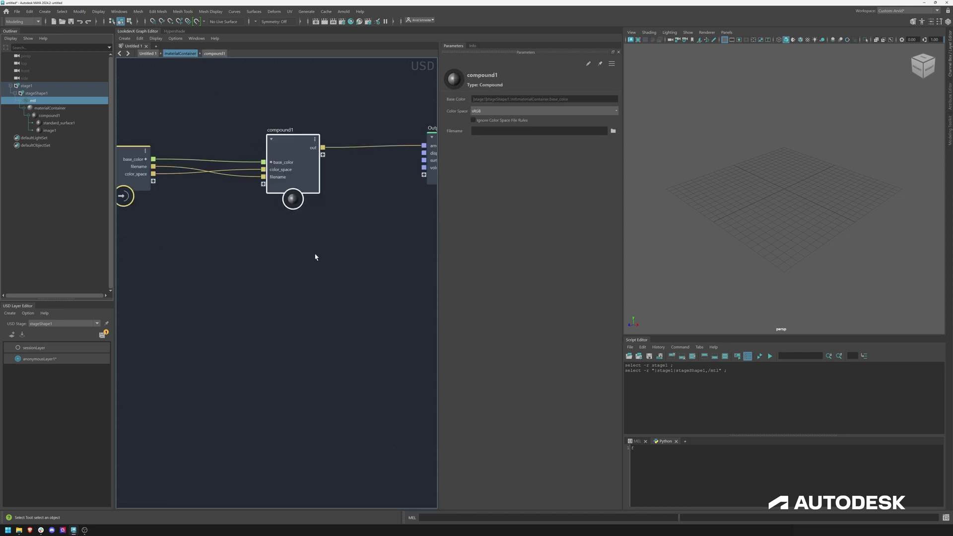
key(f)
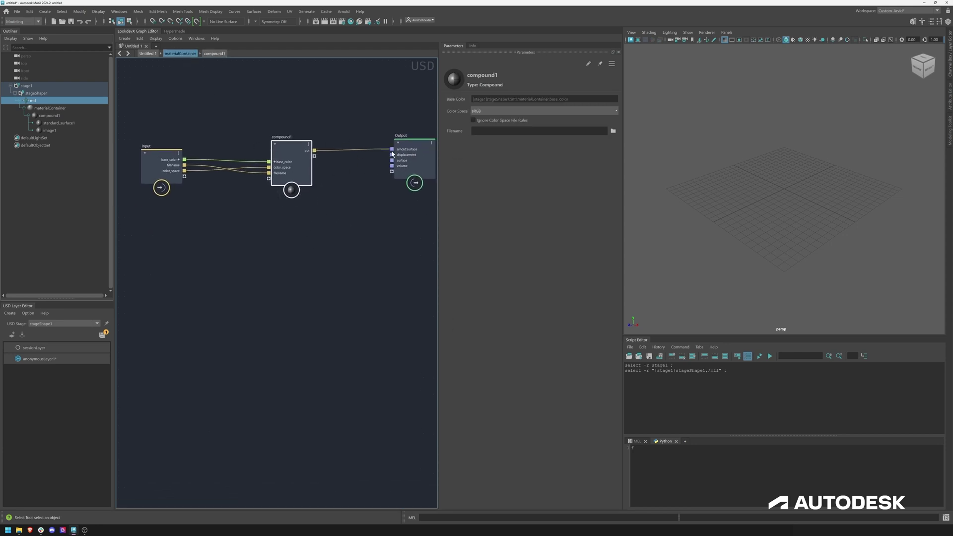
scroll(289, 149, up, 1)
scroll(289, 149, up, 1)
alt+middle_drag(405, 202, 293, 192)
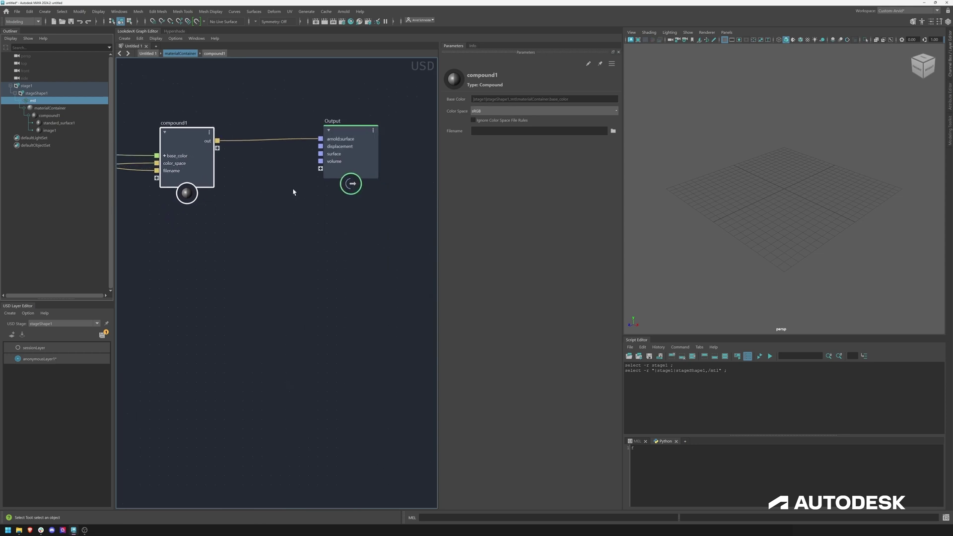
alt+middle_drag(233, 176, 312, 172)
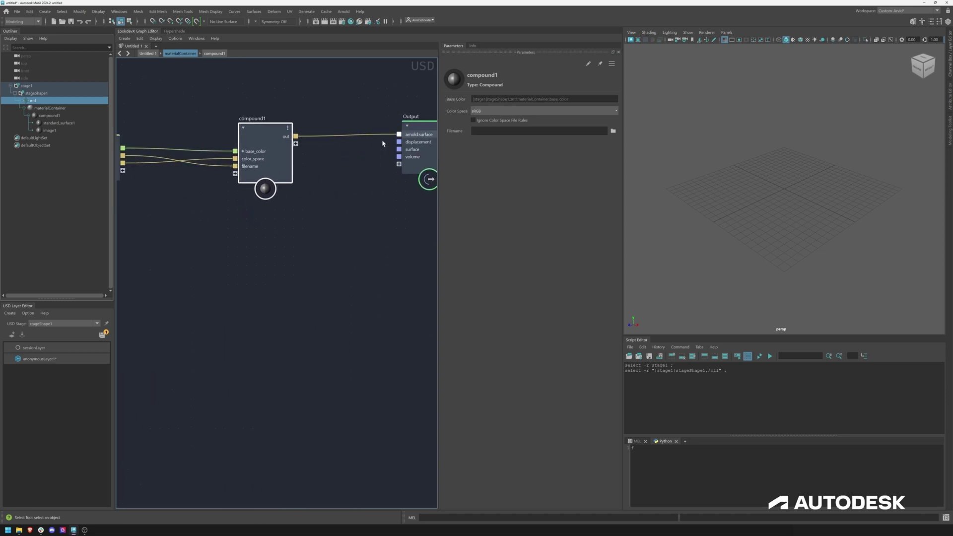
alt+middle_drag(353, 170, 422, 153)
Step: Go back inside compound1 and group the image1 node into its own nested compound
double_click(341, 118)
alt+middle_drag(259, 284, 311, 245)
scroll(311, 244, up, 4)
click(266, 186)
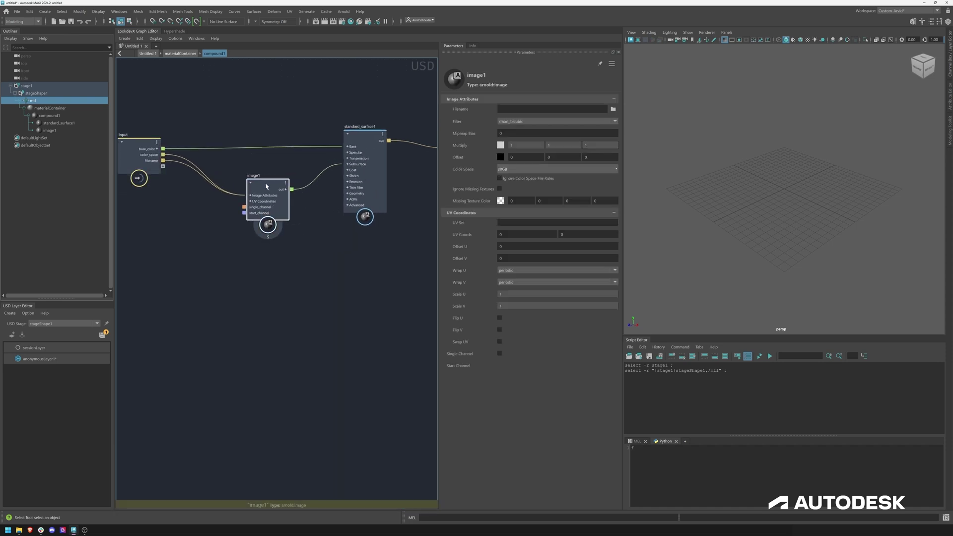
key(ctrl+g)
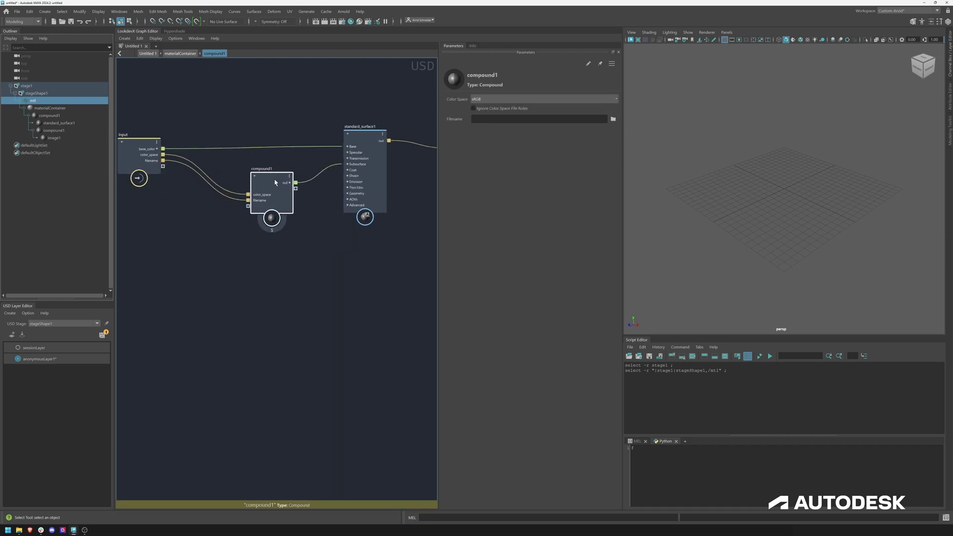
Step: Enter the nested compound and space out its Input and image1 nodes in front of the Output node
double_click(273, 183)
alt+middle_drag(279, 252, 381, 162)
drag(240, 179, 114, 181)
drag(238, 250, 290, 200)
alt+right_drag(337, 243, 301, 247)
alt+middle_drag(353, 224, 299, 212)
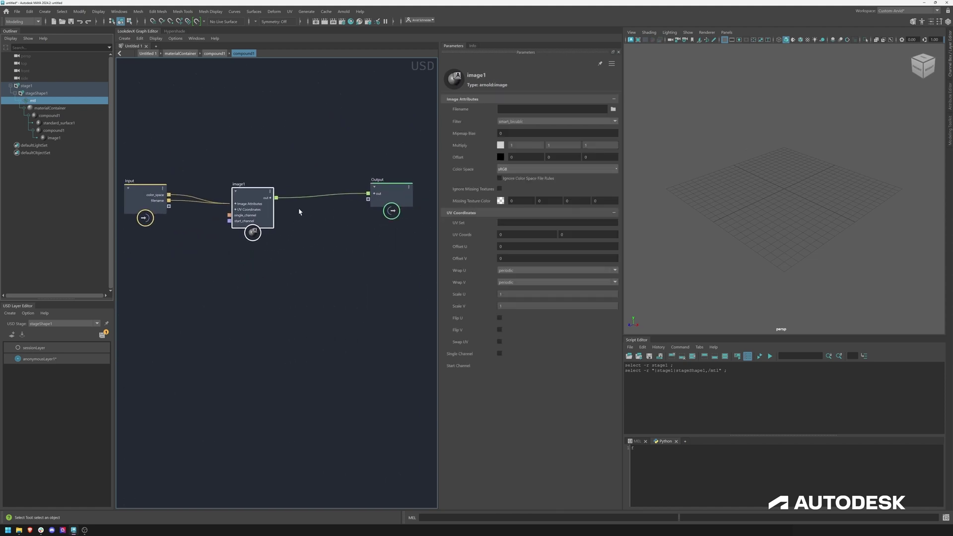
Step: Return to the outer compound, duplicate the nested image compound and connect the copy's output to coat_color on standard_surface1
click(215, 53)
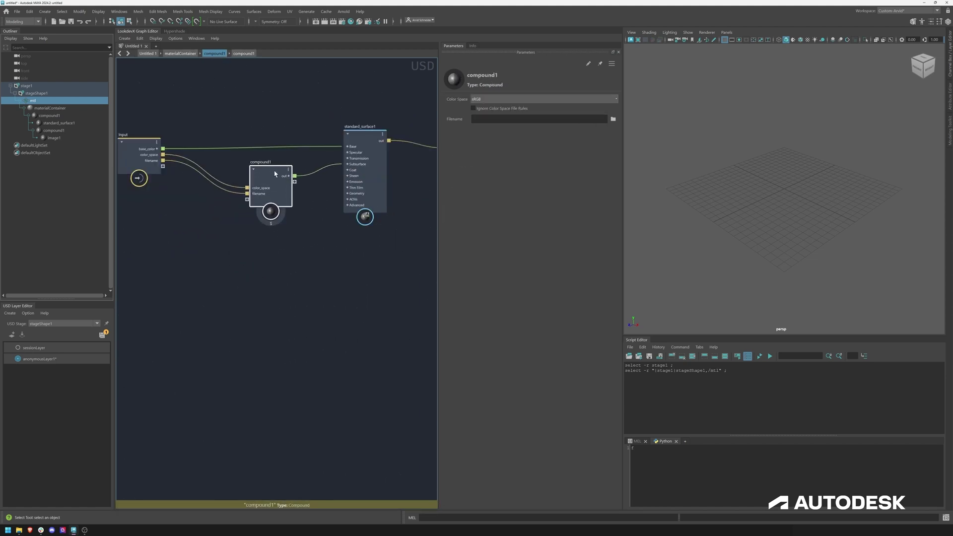
key(ctrl+d)
drag(272, 175, 342, 182)
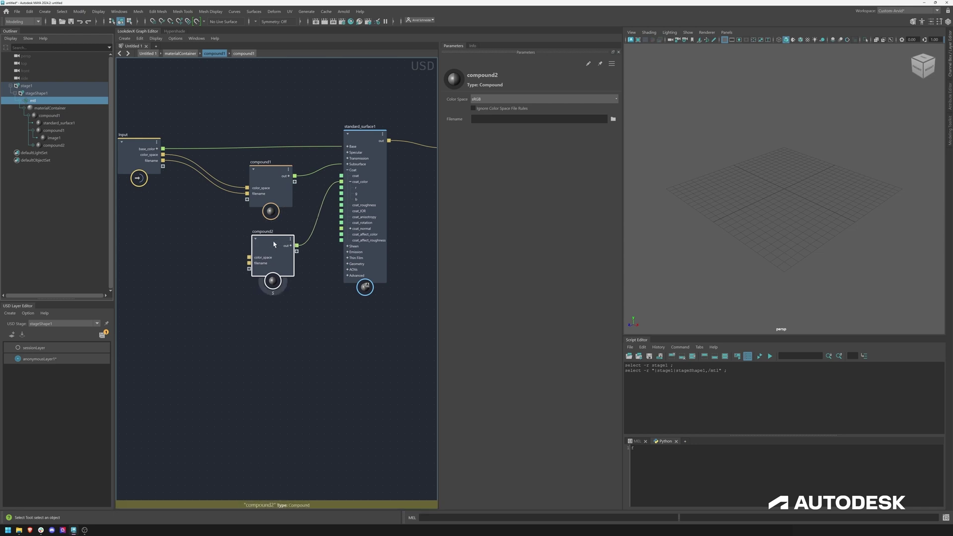
Step: Expose compound2's color_space and filename as new ports on the Input node, and reposition compound2 below compound1
middle_drag(209, 243, 243, 230)
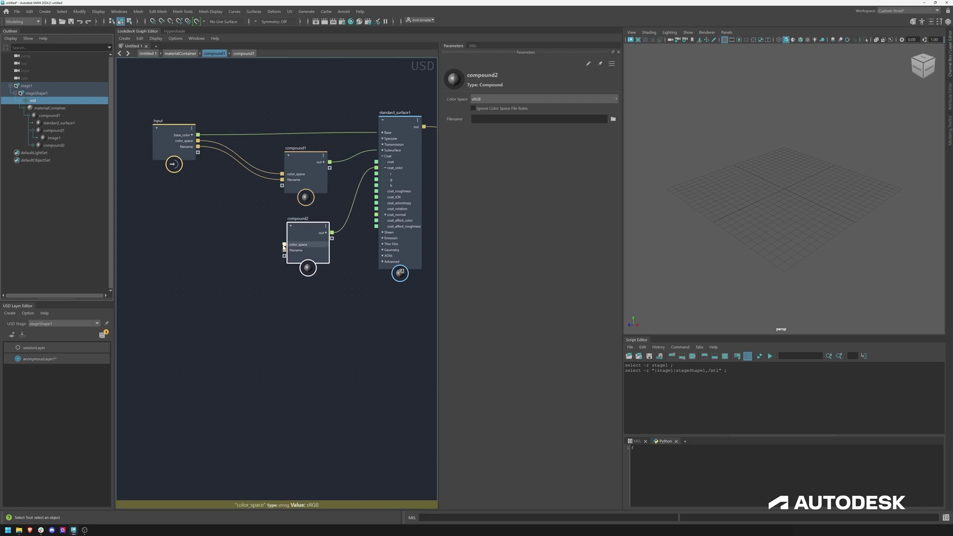
double_click(284, 245)
drag(284, 250, 198, 157)
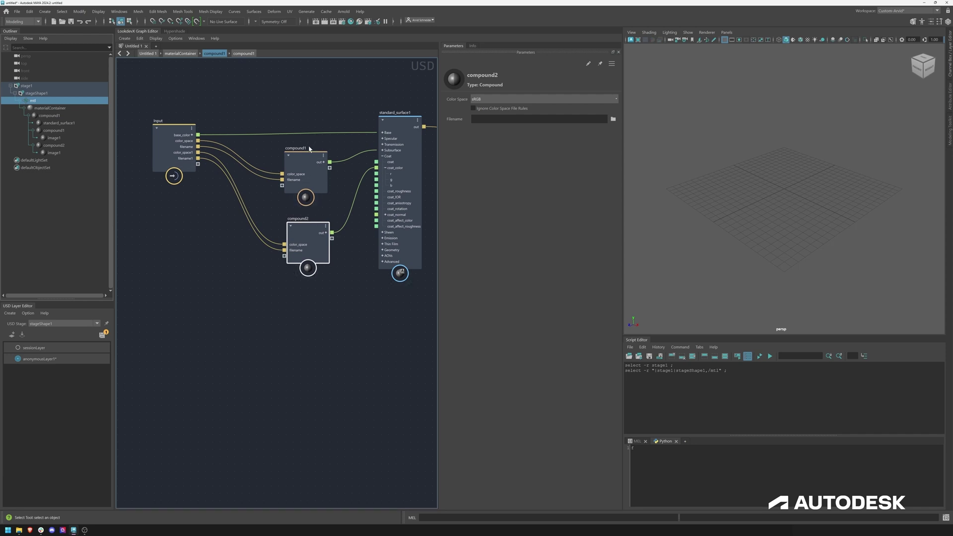
alt+middle_drag(341, 336, 306, 323)
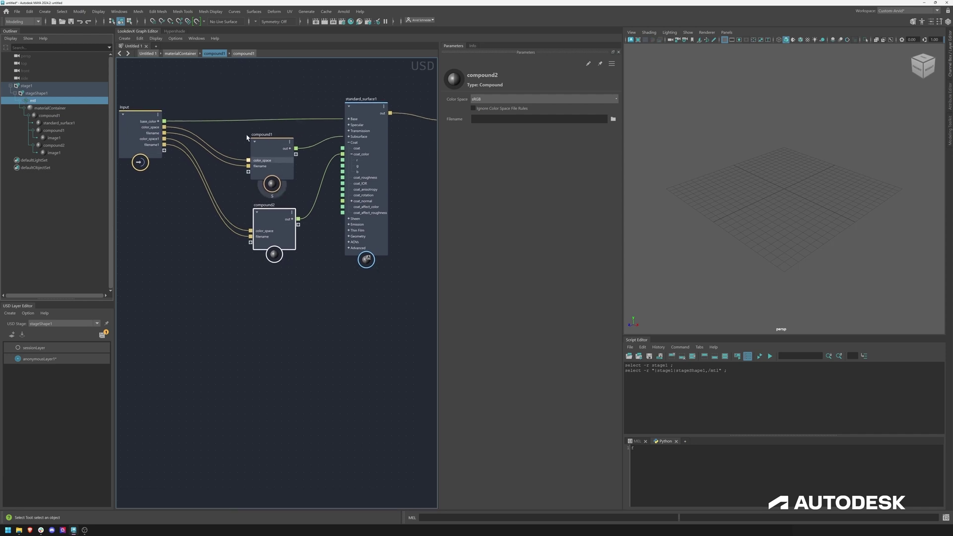
drag(270, 212, 263, 222)
click(265, 141)
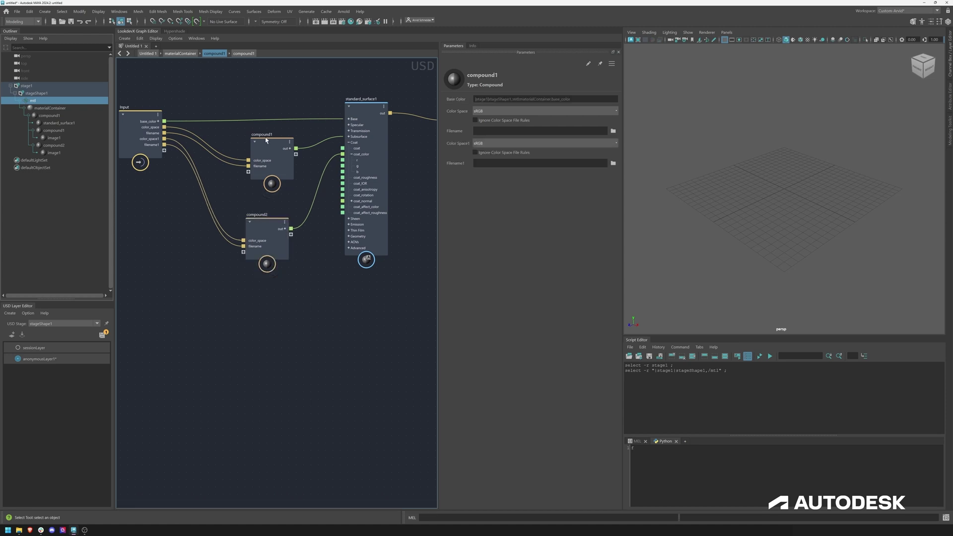
Step: Return to the materialContainer level, examine compound1's exposed inputs and clear the node selection
click(192, 54)
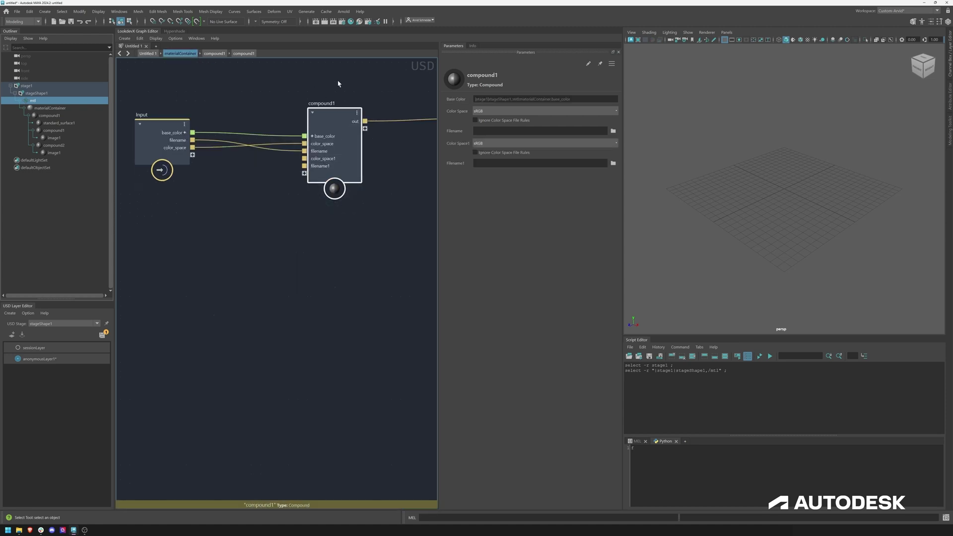
alt+middle_drag(415, 119, 352, 173)
scroll(342, 183, down, 2)
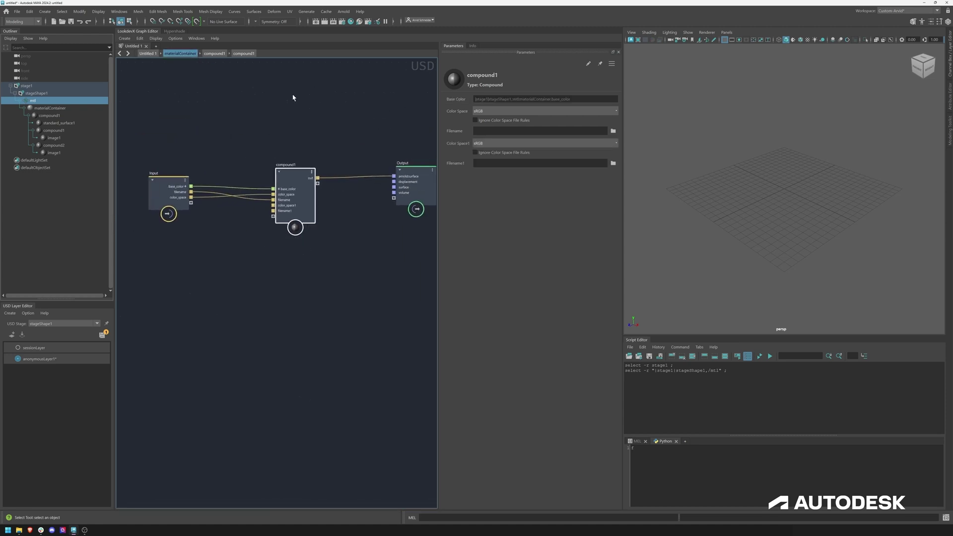
click(318, 122)
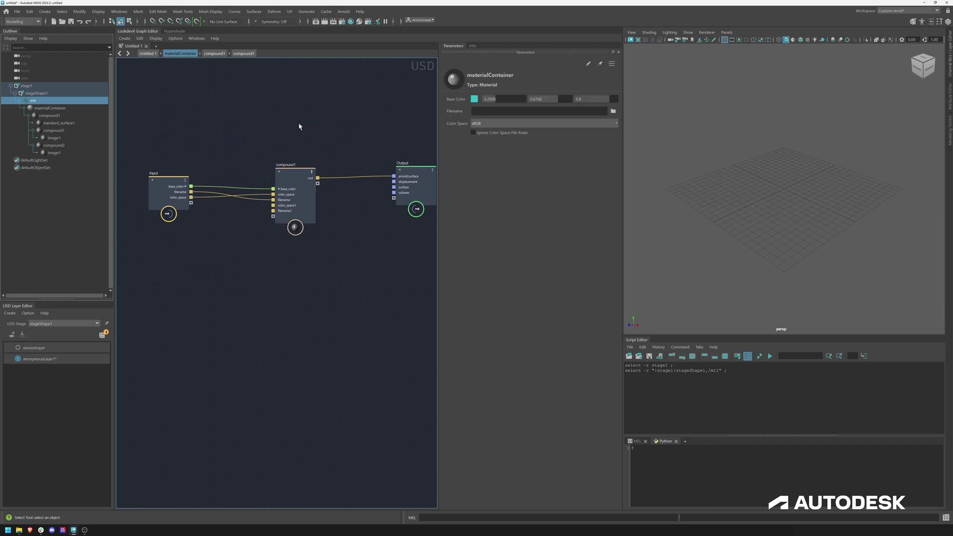